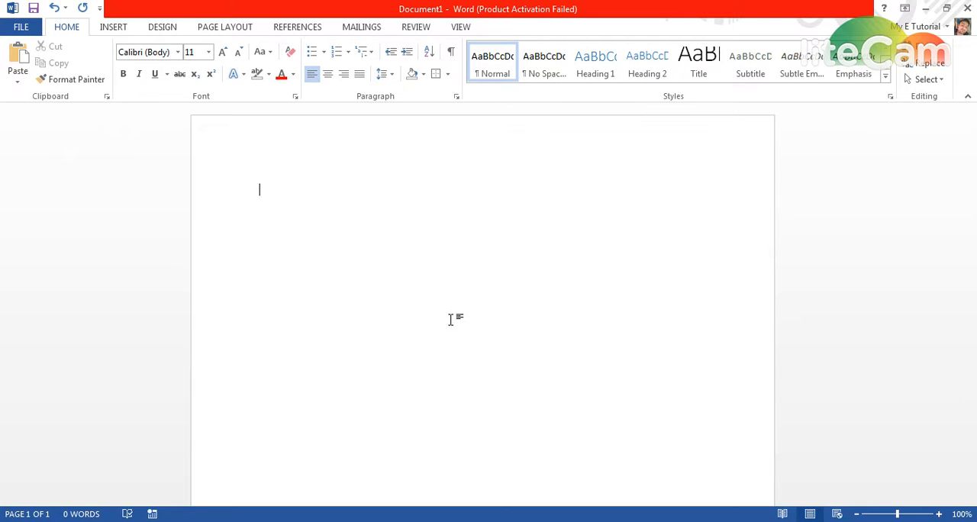
Fill the blank document with sample paragraphs using the =rand() function.
text(=cos)
key(BackSpace)
key(BackSpace)
key(BackSpace)
text(rand())
key(Return)
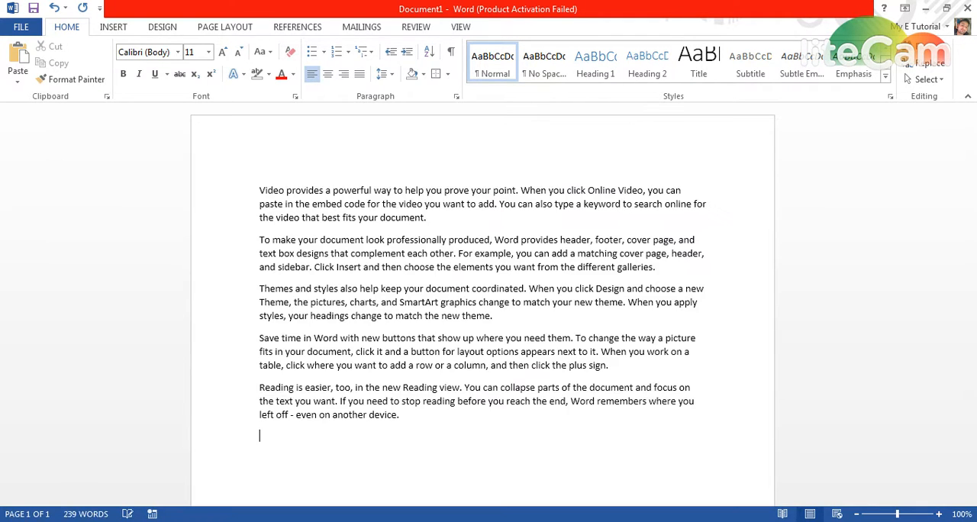
Select the words "Video provides a" at the start of the first paragraph.
click(261, 190)
key(ctrl+shift+Right)
key(ctrl+shift+Right)
key(shift+Right)
key(shift+Right)
key(shift+Right)
key(shift+Right)
key(shift+Left)
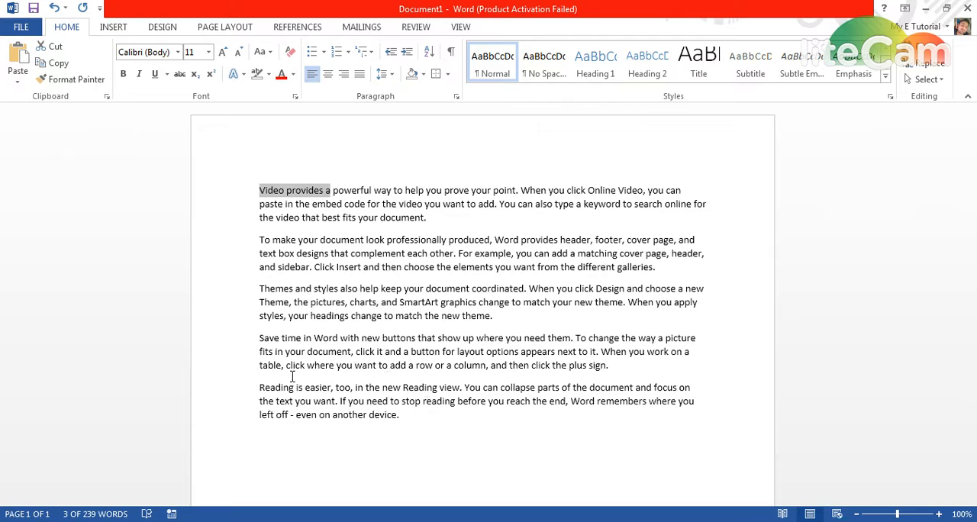
key(shift+Left)
key(shift+Right)
Format the words "prove your point." in the first sentence with the Arial Rounded MT Bold font at size 14.
key(Right)
key(ctrl+Right)
key(ctrl+Right)
key(ctrl+Right)
key(ctrl+Right)
key(ctrl+Right)
key(ctrl+Right)
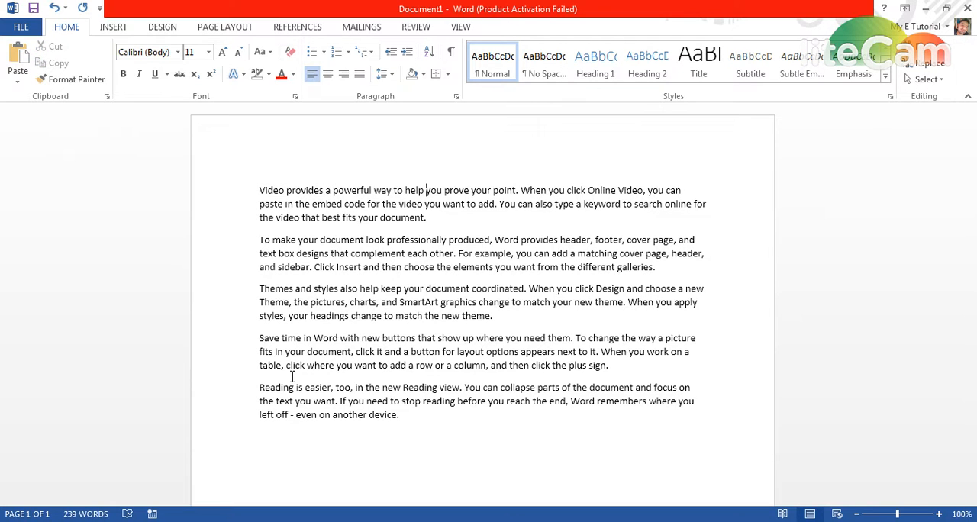
key(ctrl+shift+Right)
key(ctrl+shift+Right)
key(ctrl+shift+Right)
key(shift+Right)
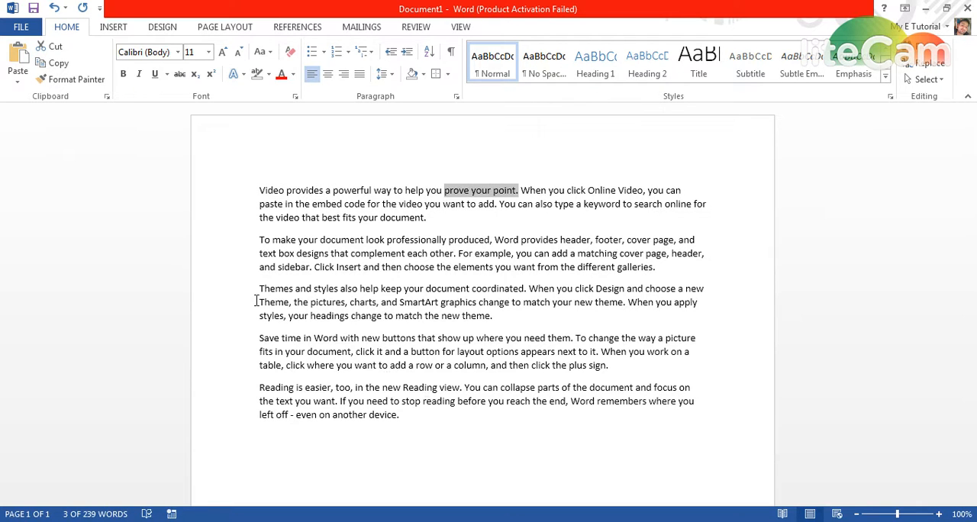
click(179, 52)
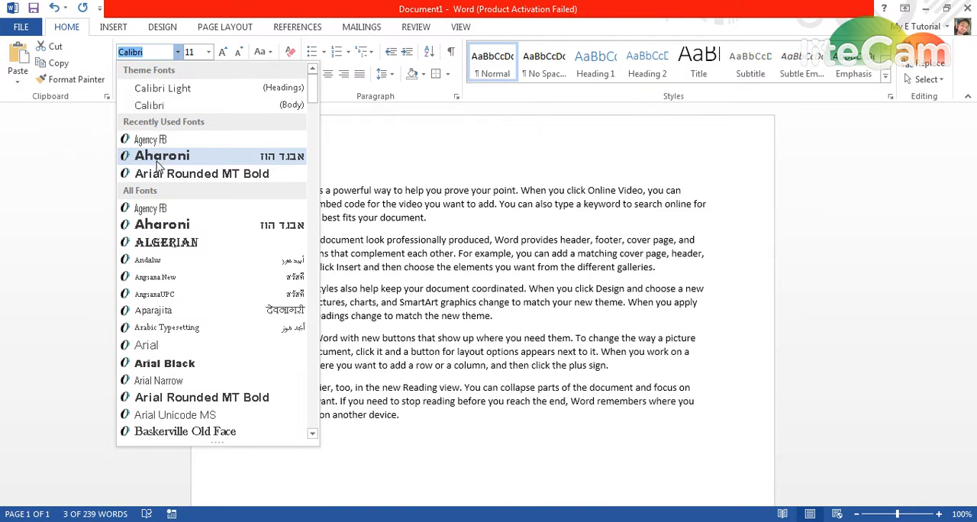
click(163, 174)
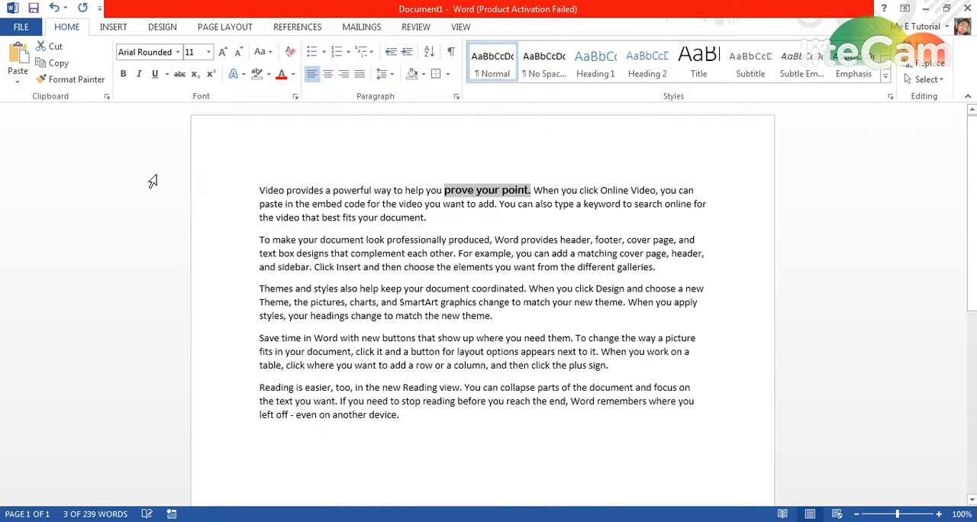
click(208, 52)
click(194, 132)
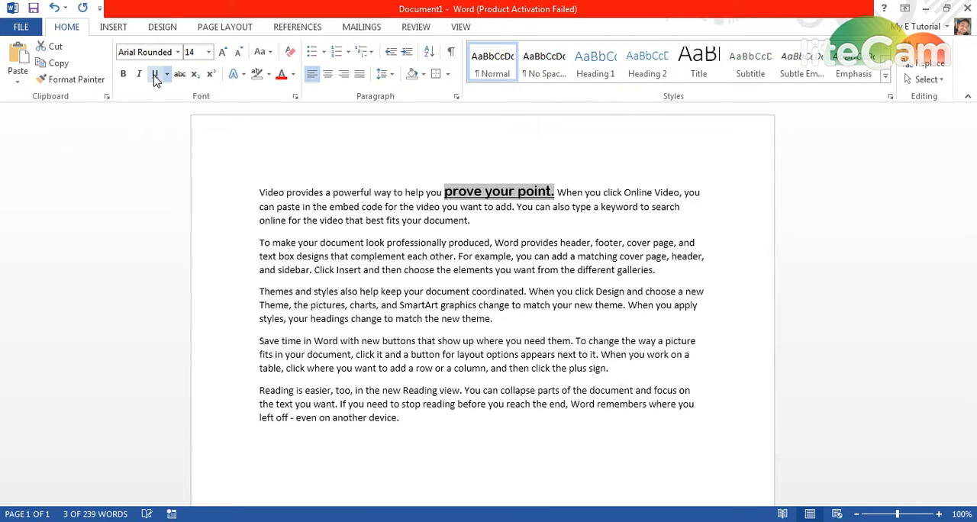
Look through the underline styles and the text effects available for the words "prove your point.".
click(167, 74)
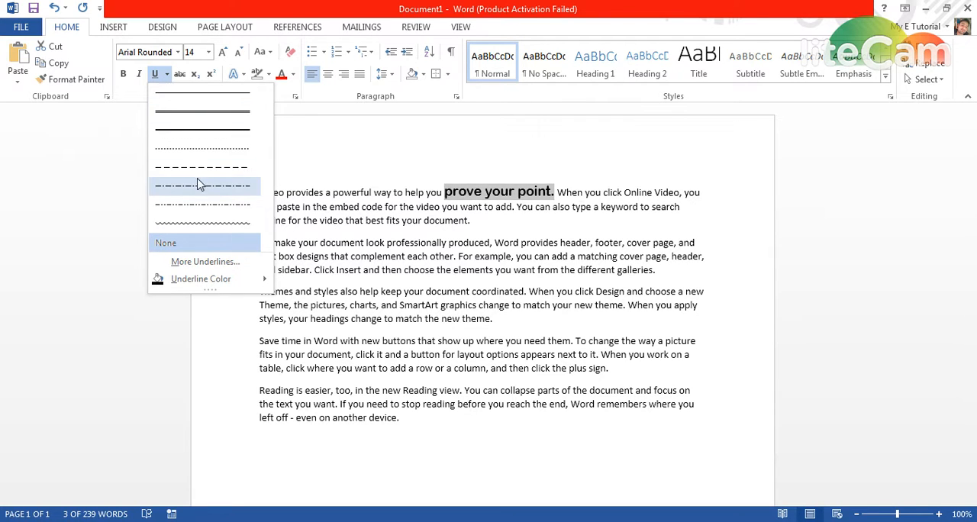
click(169, 79)
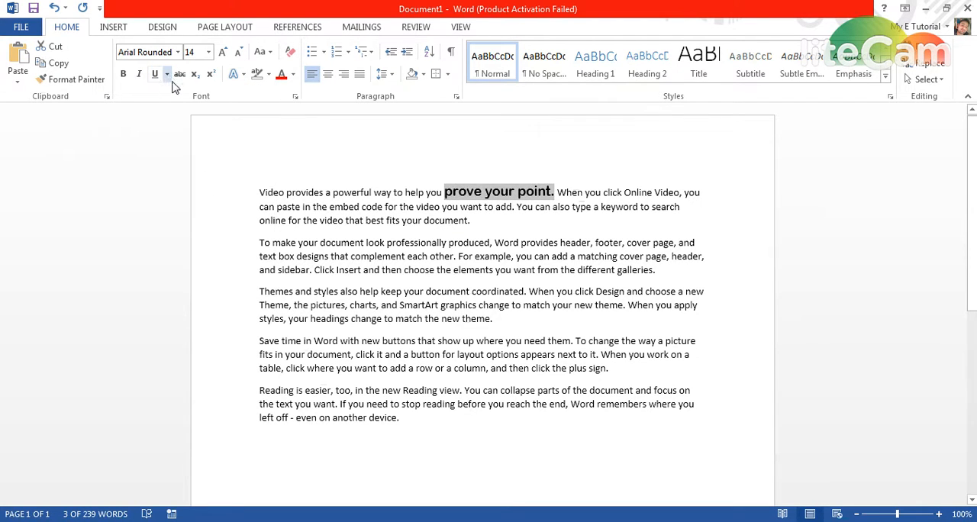
click(234, 73)
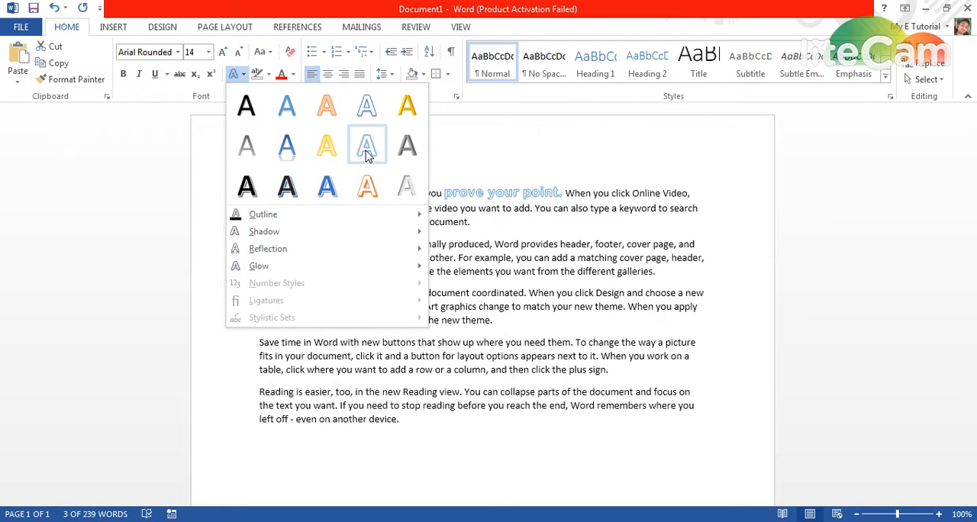
Highlight "prove your point." in yellow and try to clear the highlight with No Color.
click(269, 74)
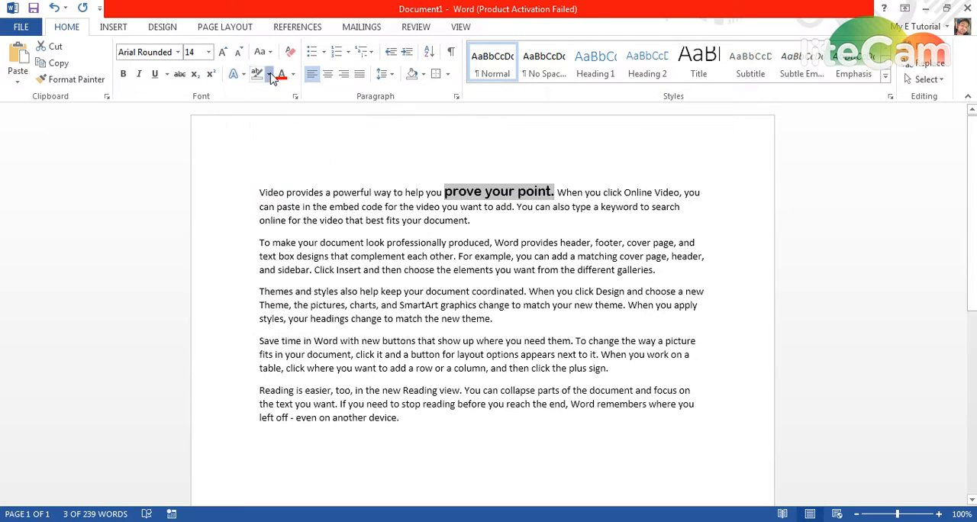
click(258, 95)
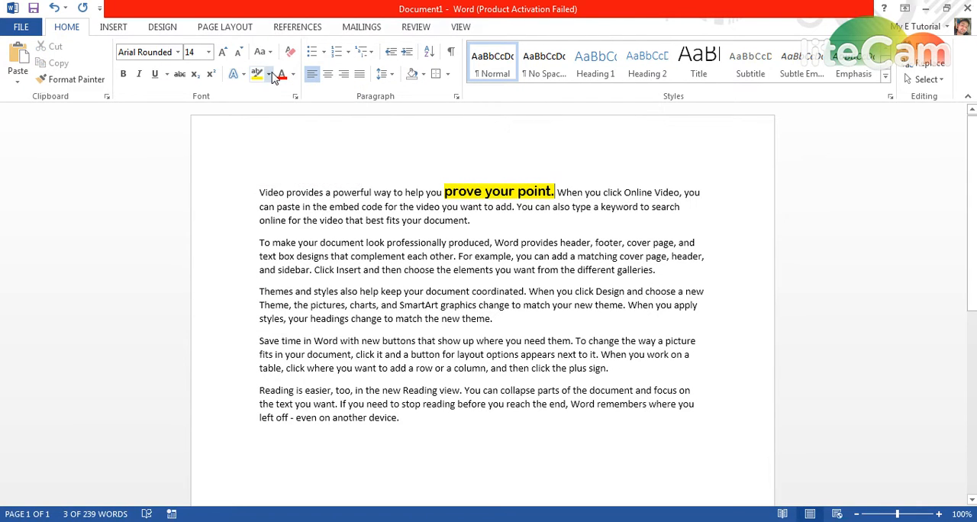
click(268, 75)
click(282, 157)
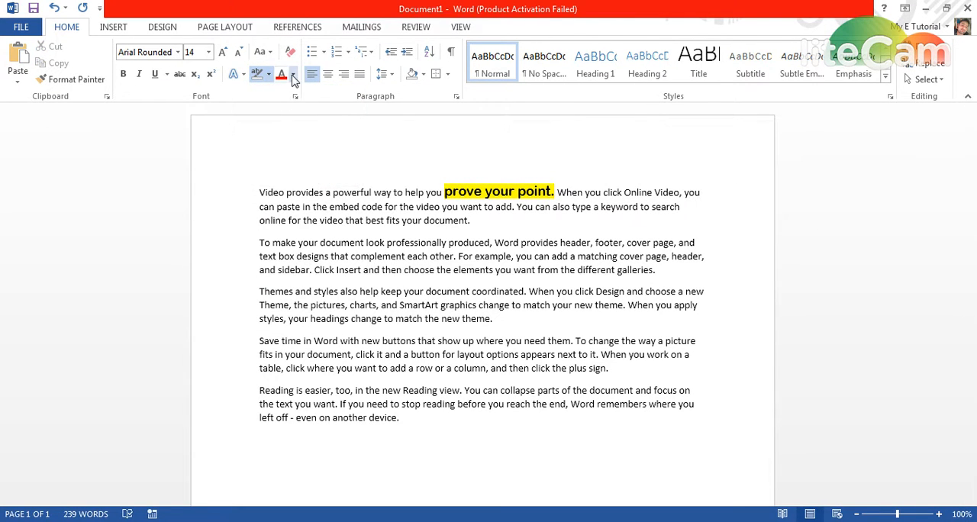
click(293, 74)
click(269, 74)
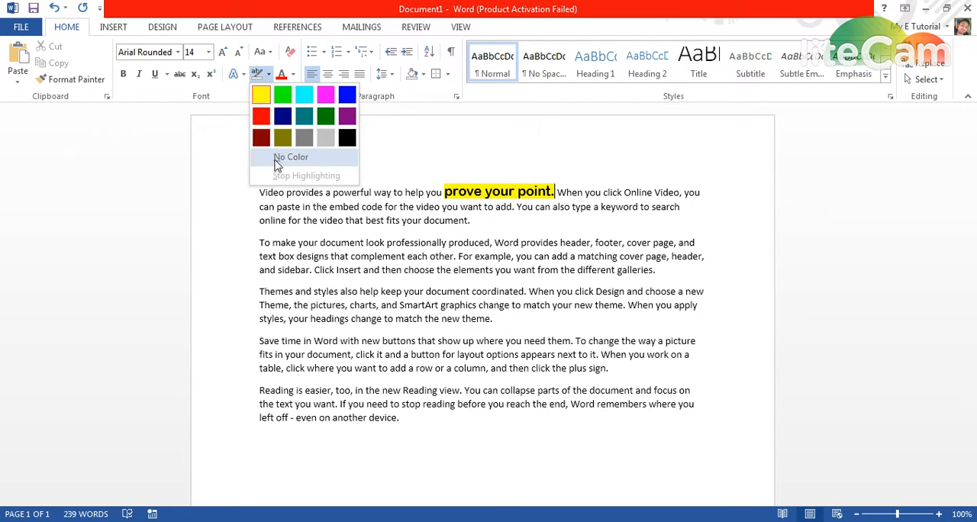
click(279, 156)
key(ctrl+shift+Left)
key(ctrl+shift+Left)
key(ctrl+shift+Left)
key(ctrl+shift+Left)
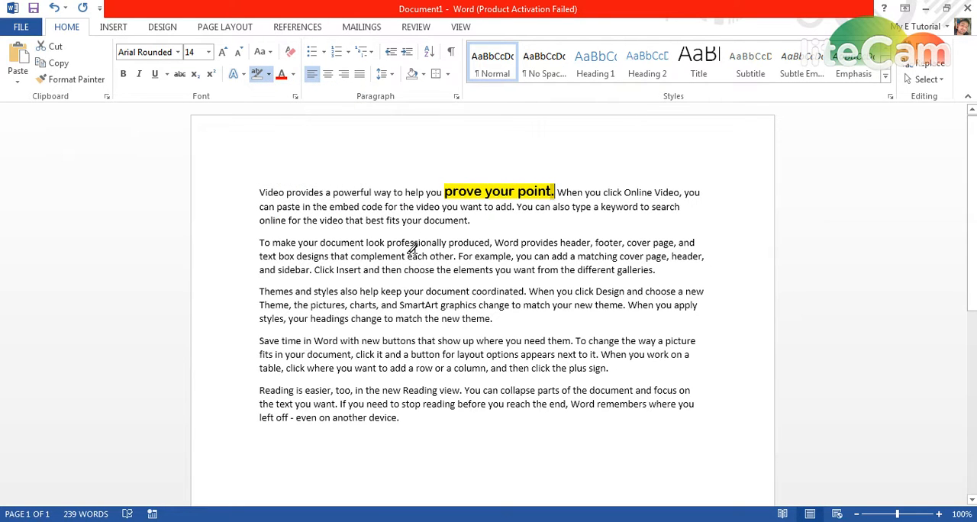
click(269, 75)
click(286, 157)
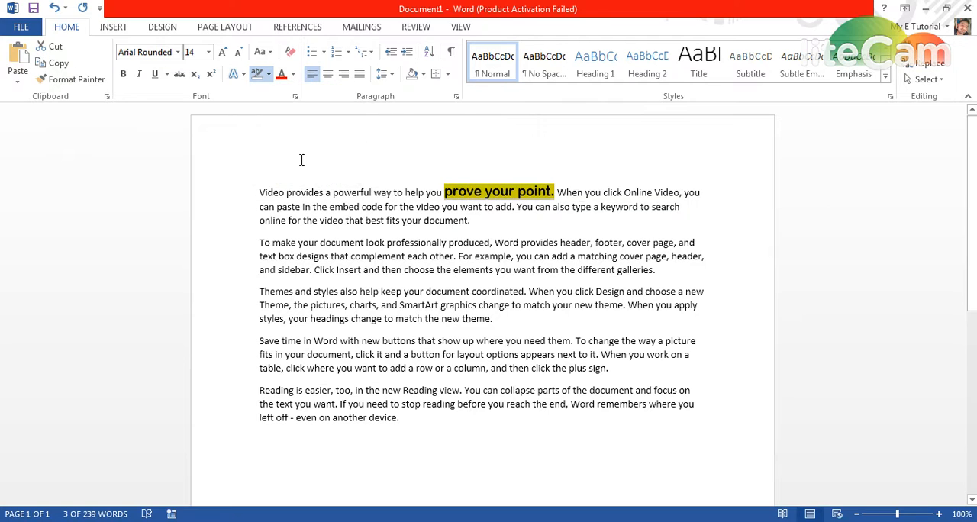
Set the font color of "prove your point." to a light blue theme color and remove its yellow highlight.
click(294, 74)
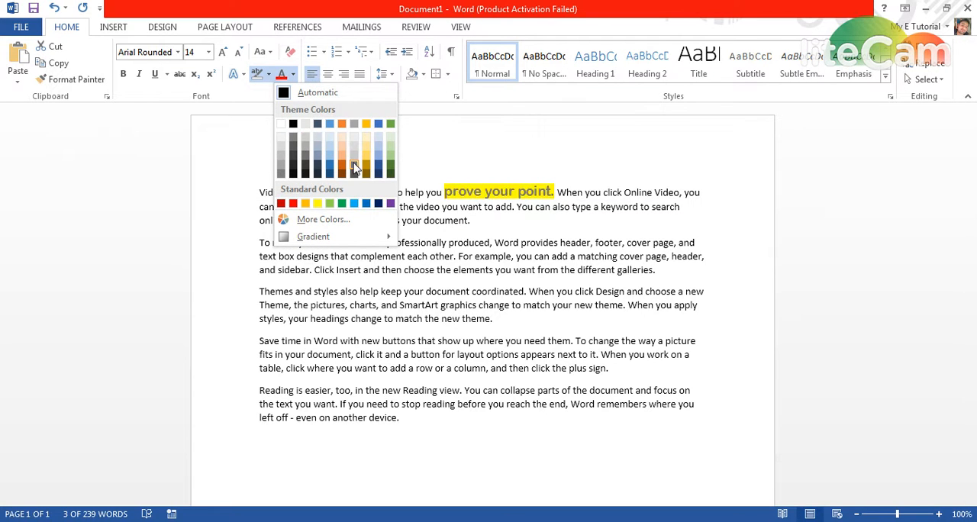
click(330, 139)
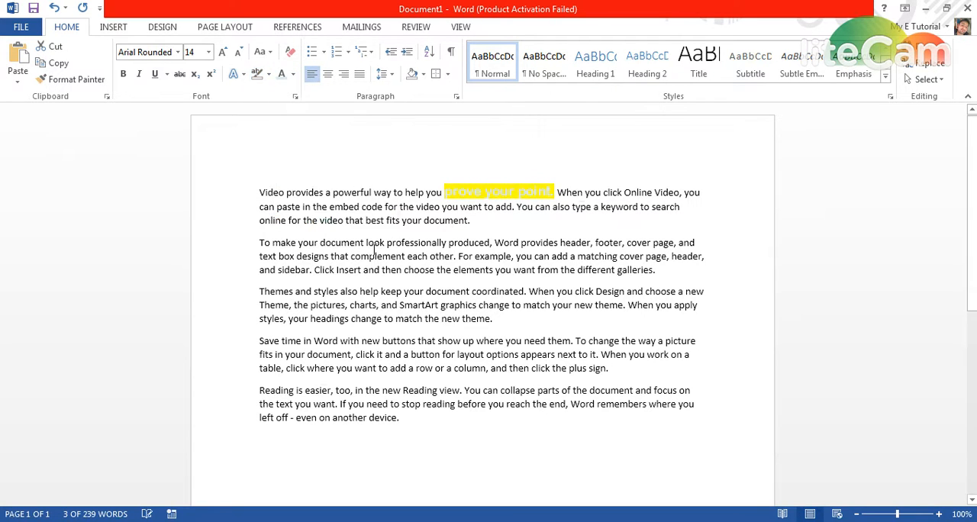
click(269, 74)
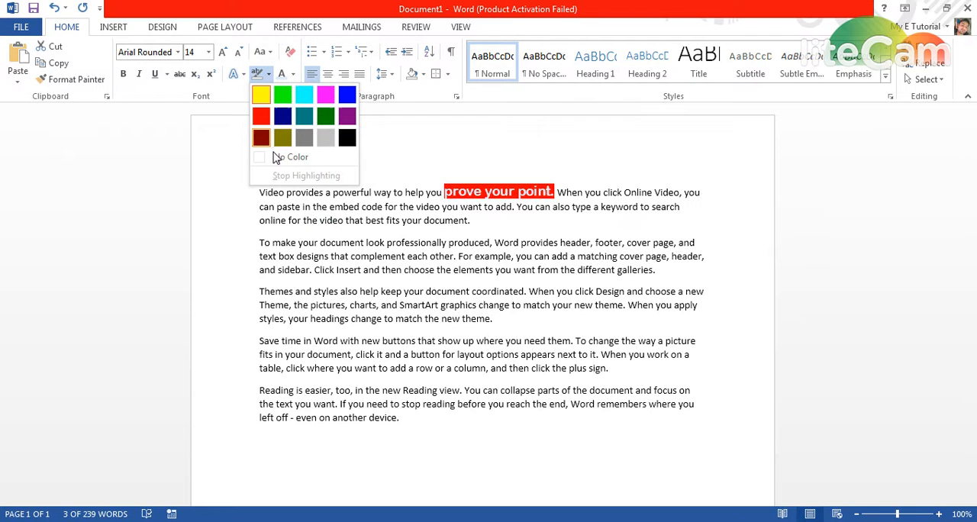
click(281, 157)
key(Left)
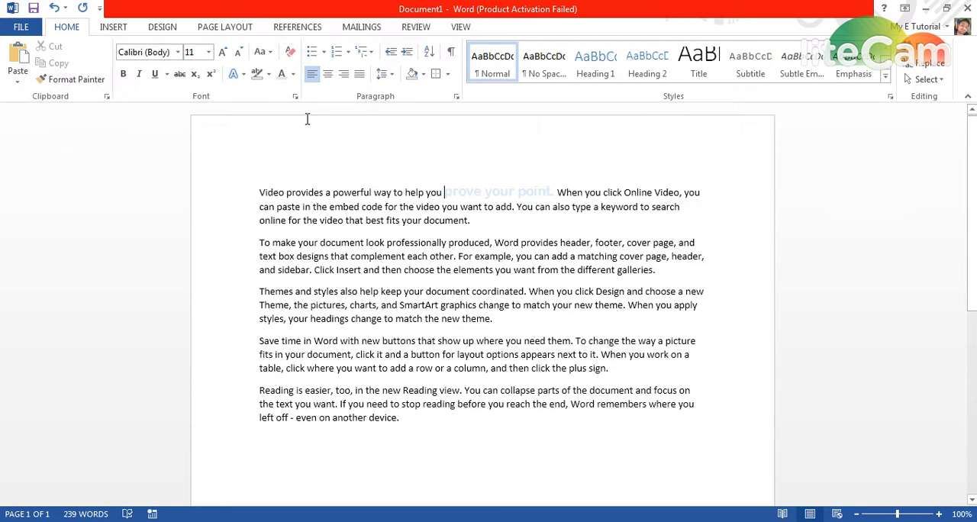
key(ctrl+shift+Right)
key(ctrl+shift+Right)
key(ctrl+shift+Right)
key(ctrl+shift+Right)
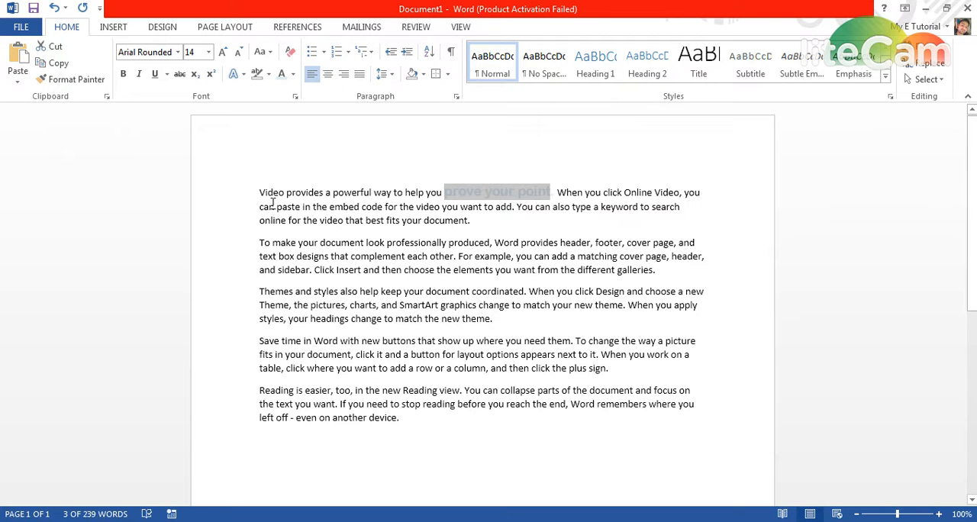
Preview the bullet, numbering and multilevel list formats on all the paragraphs without applying any.
drag(232, 199, 214, 424)
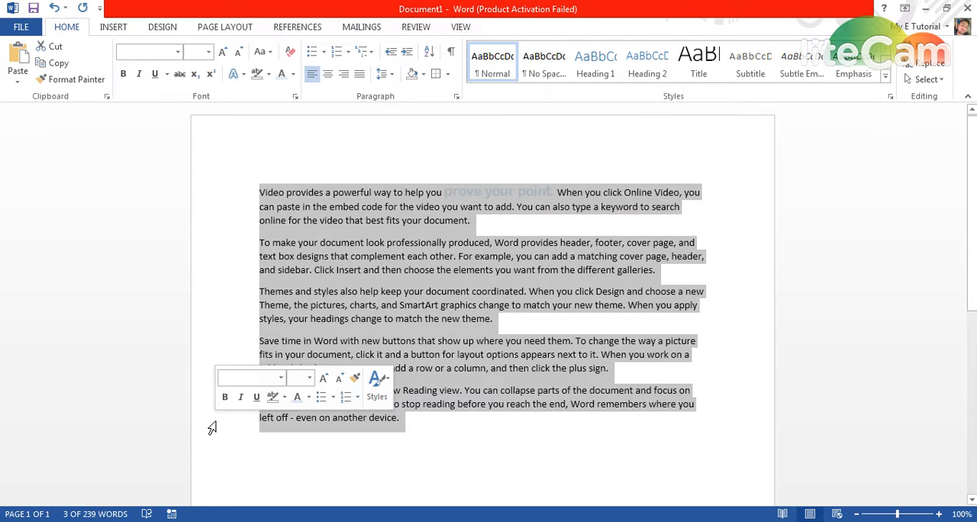
click(324, 51)
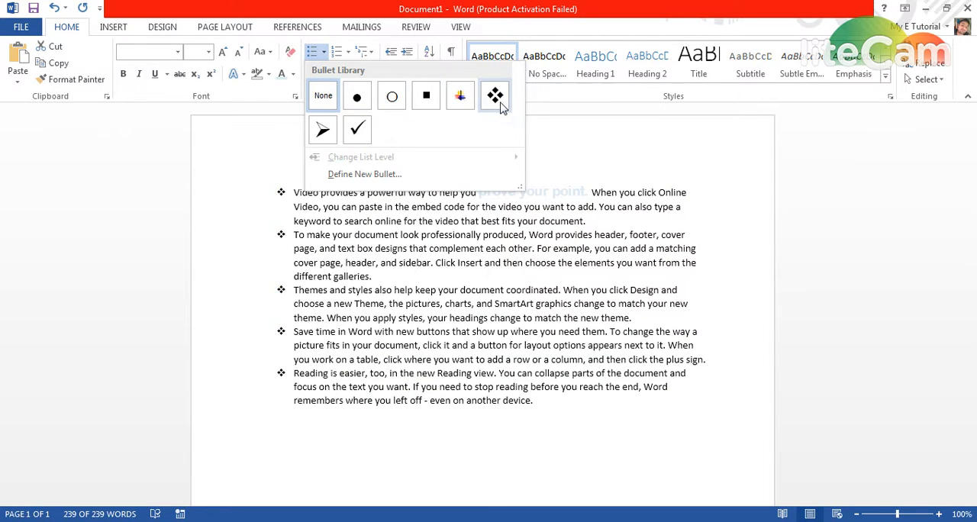
click(348, 55)
click(347, 53)
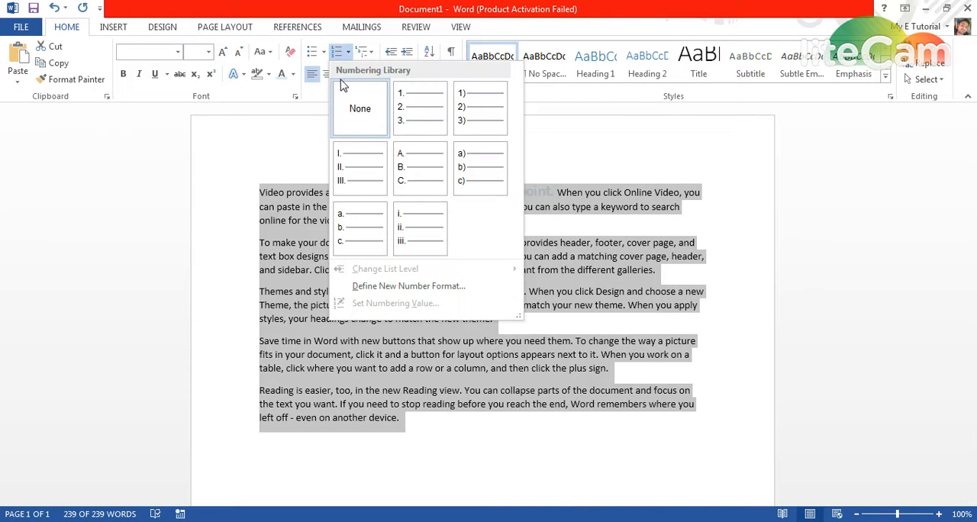
click(373, 53)
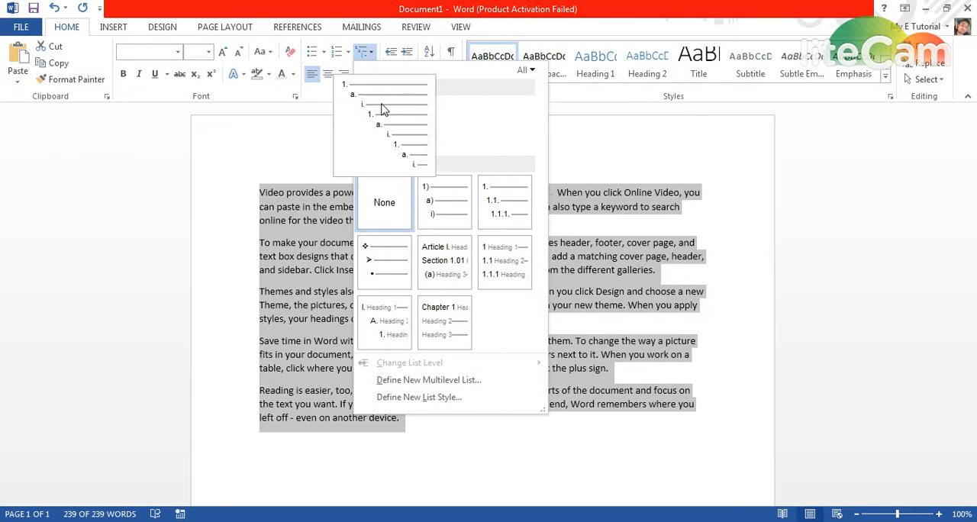
click(368, 53)
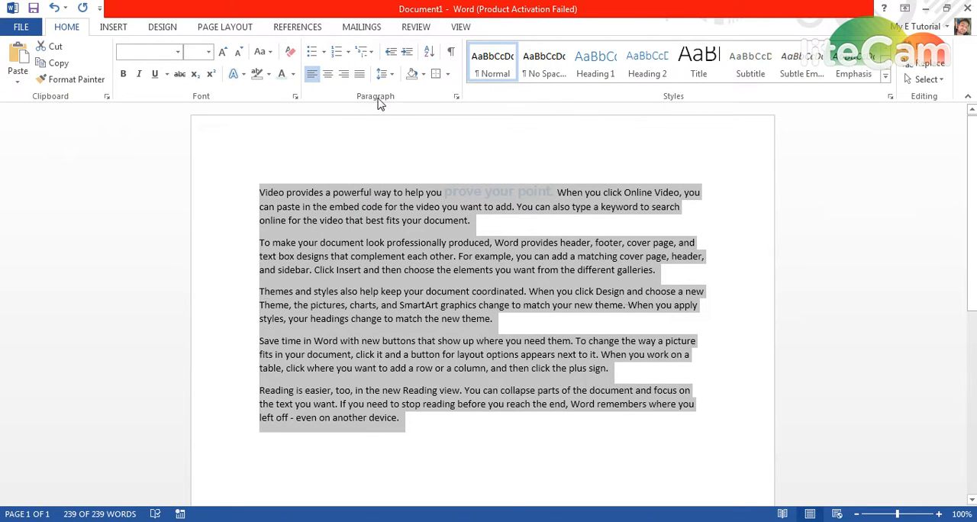
Look at the border options available for the selected paragraphs and clear the selection.
click(448, 74)
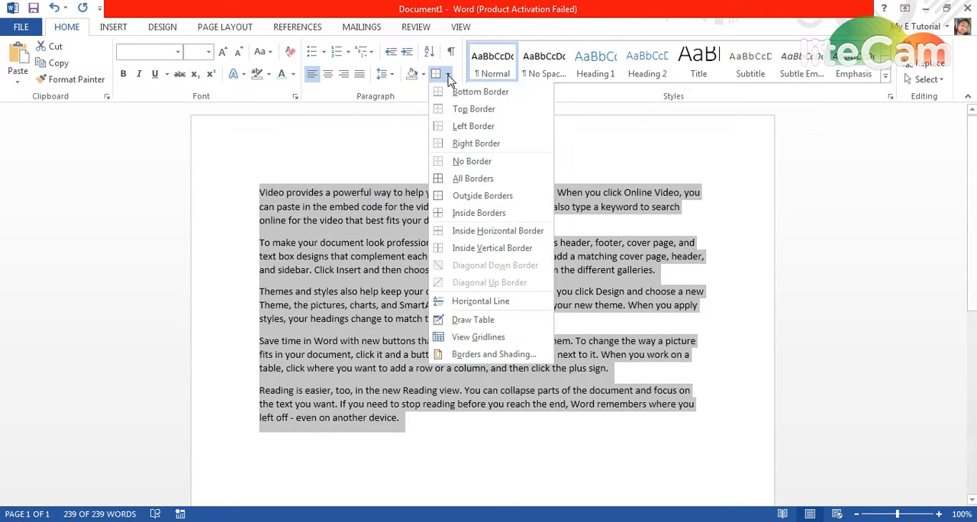
click(448, 74)
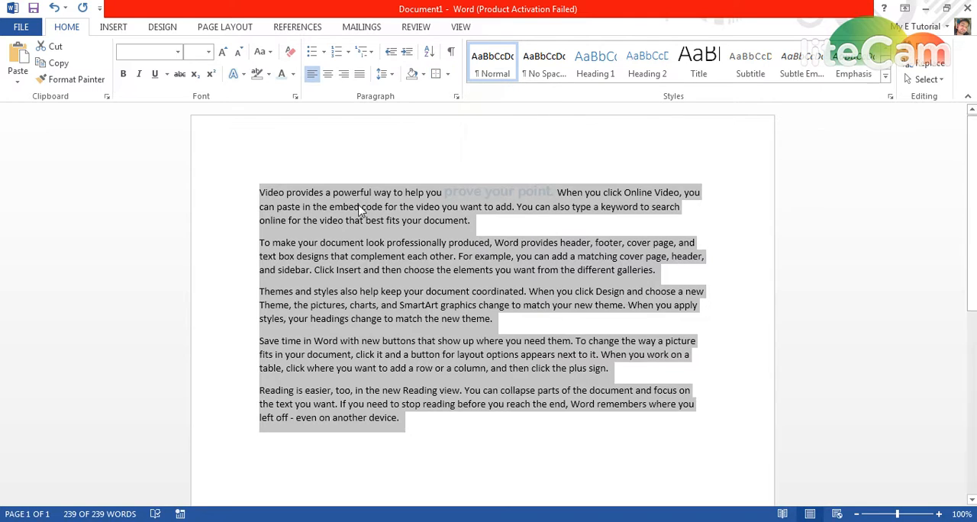
click(493, 230)
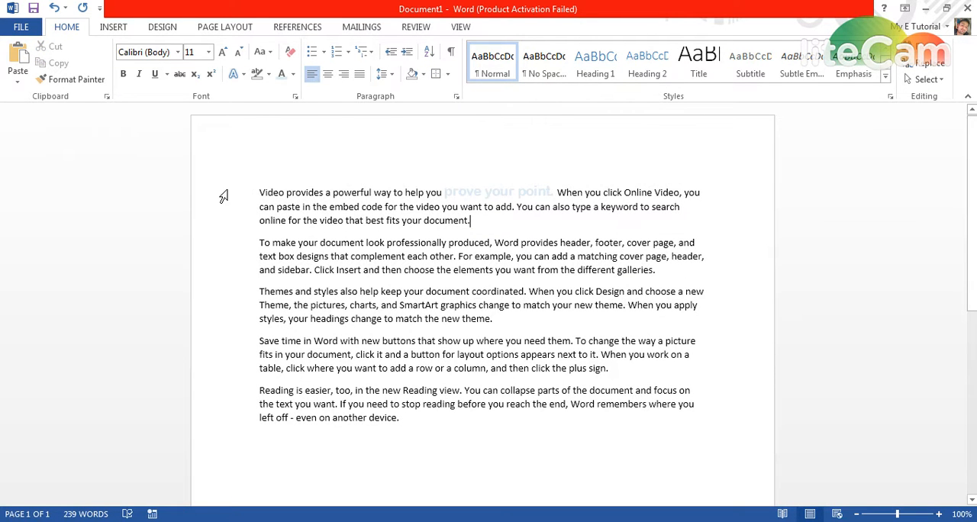
Apply Outside Borders to the first paragraph and undo the border.
drag(219, 197, 219, 228)
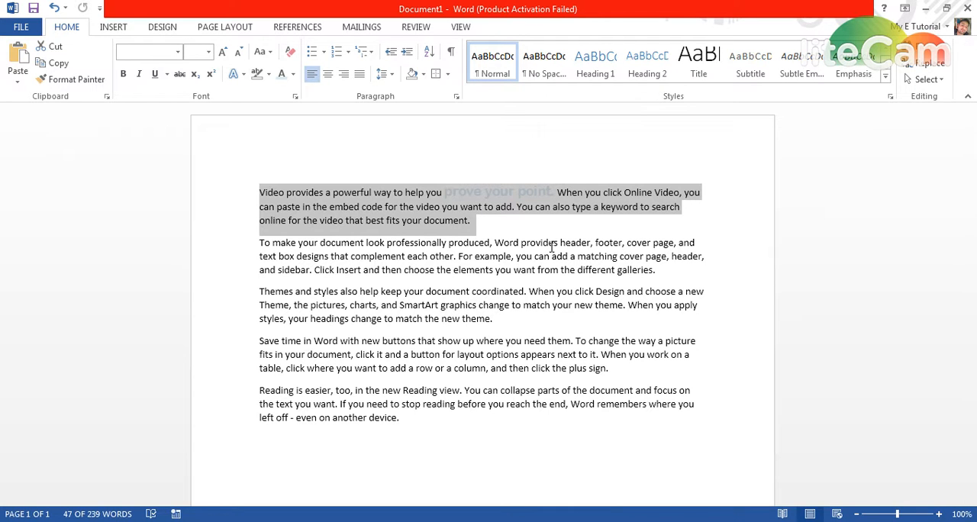
click(447, 74)
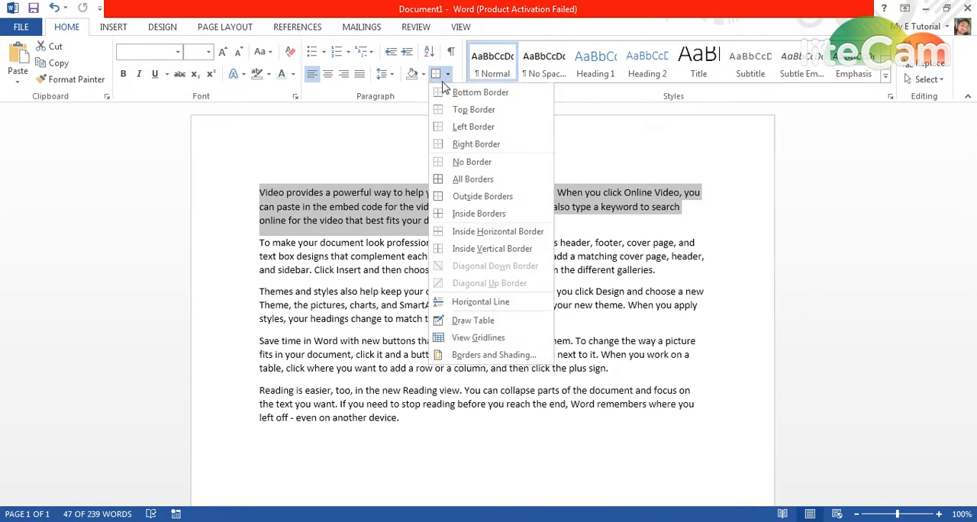
click(487, 198)
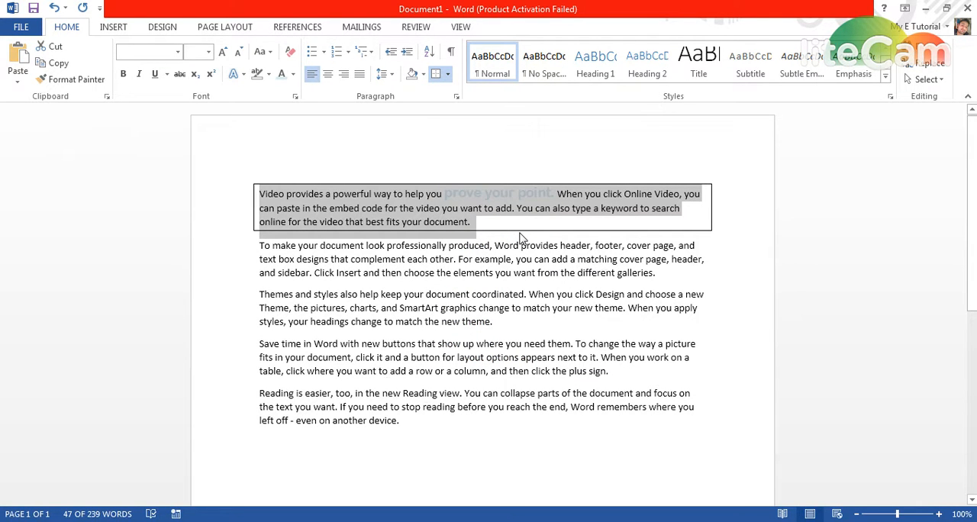
key(ctrl+z)
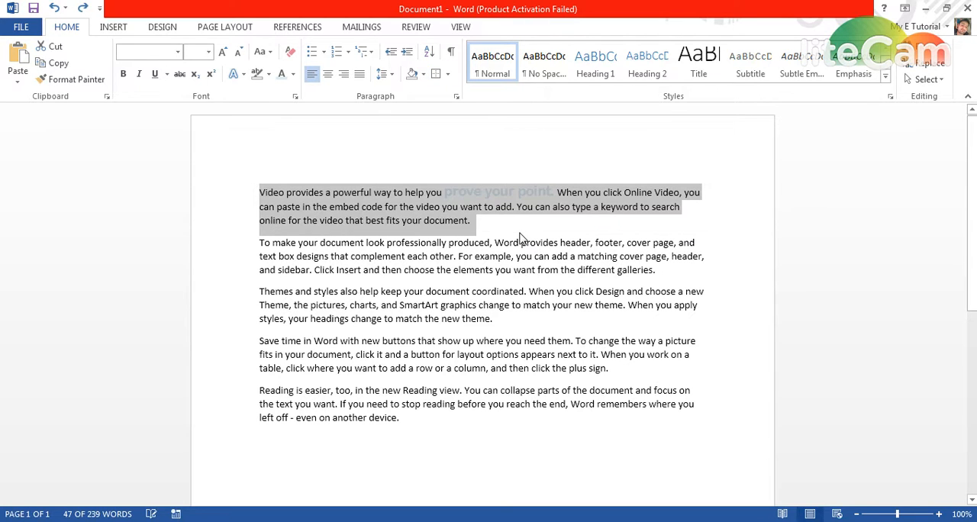
click(492, 226)
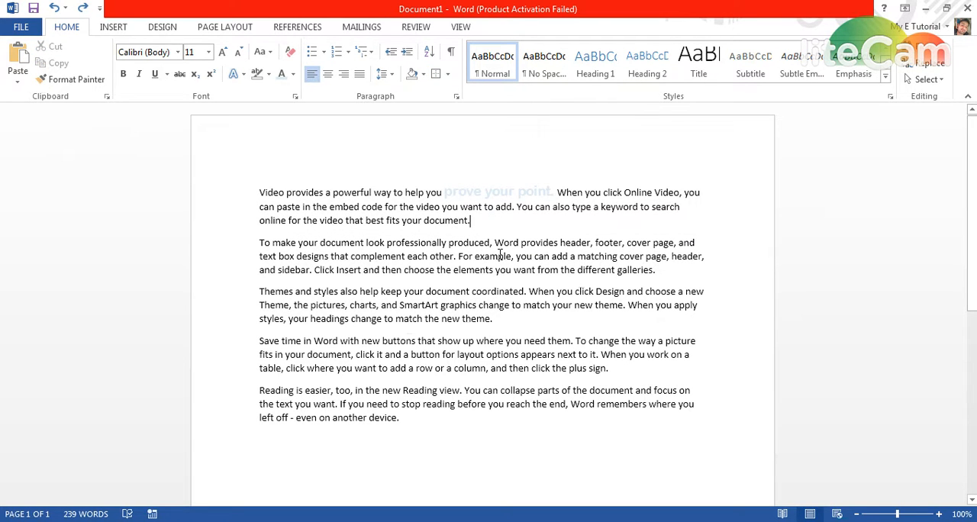
Show the paragraph marks and delete the empty paragraph at the end of the document.
click(451, 54)
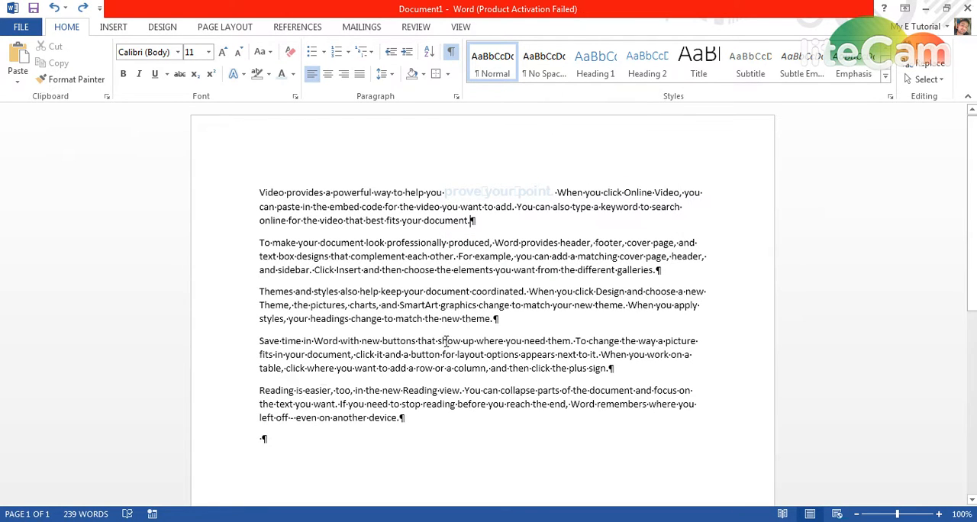
click(351, 444)
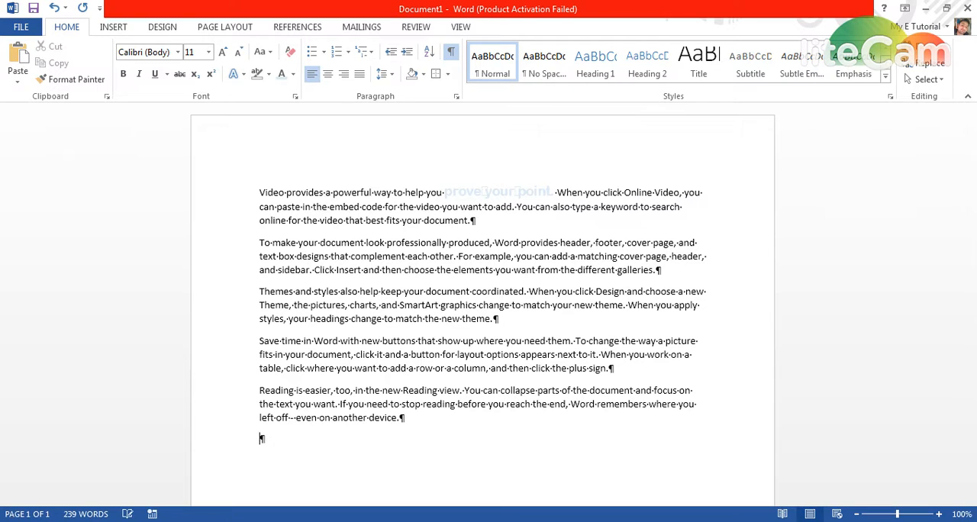
key(BackSpace)
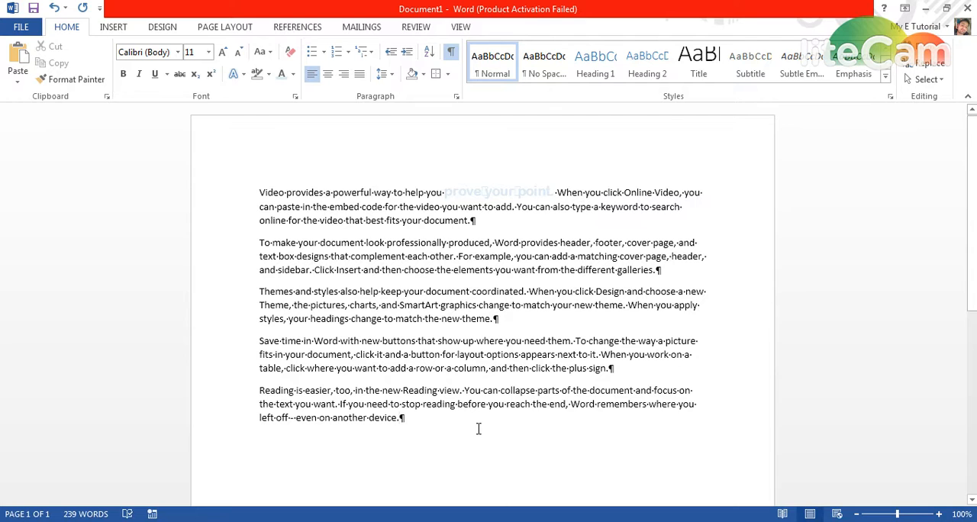
Review the document's word count statistics, moving the dialog clear of the text before closing it.
key(ctrl+shift+g)
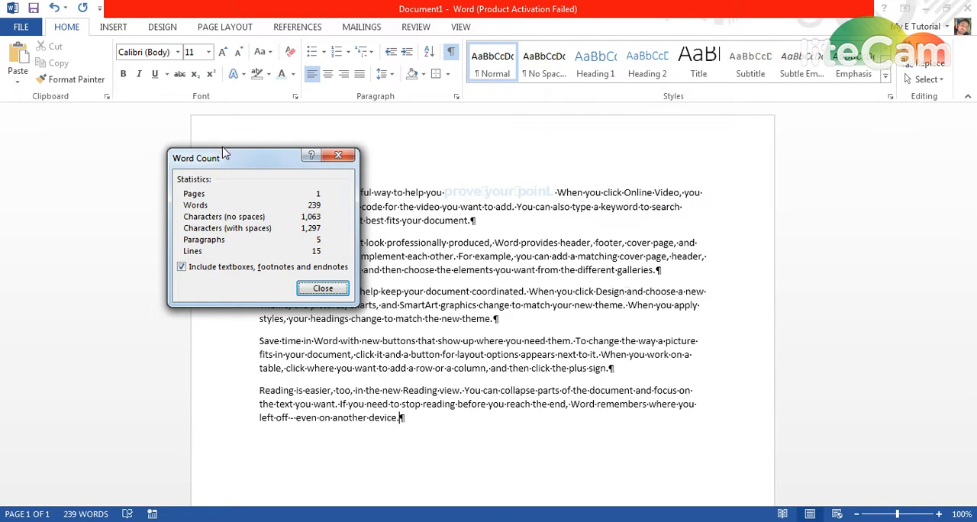
drag(201, 155, 86, 150)
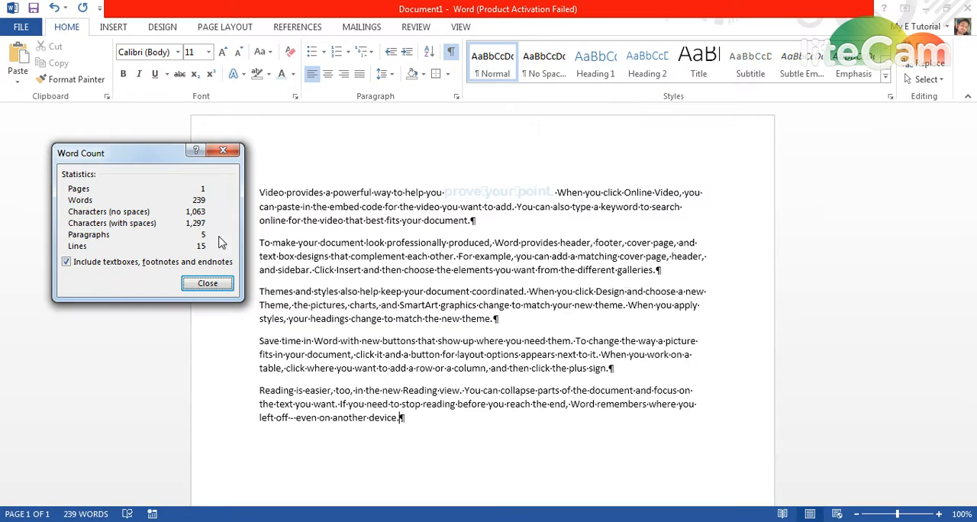
click(207, 283)
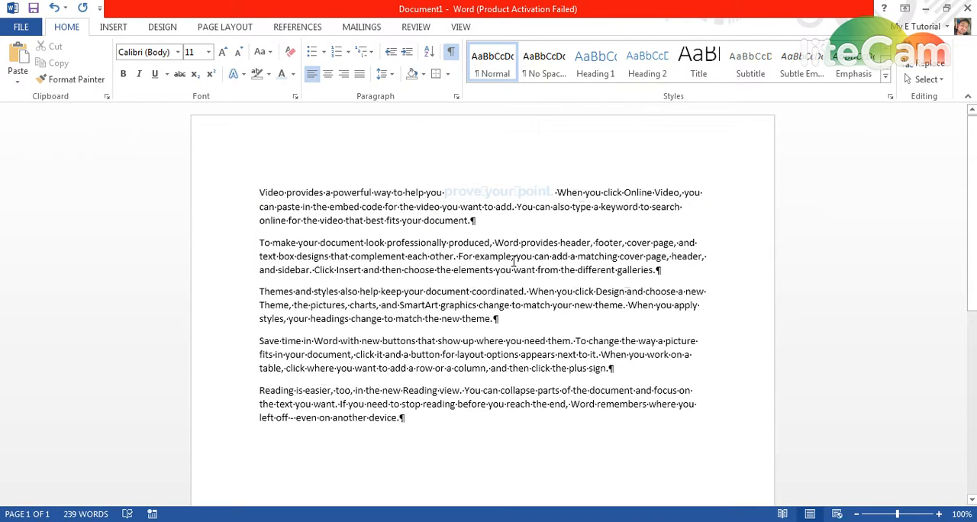
Split the second paragraph after "matching cover page," and check the paragraph count in the word count statistics.
click(671, 256)
key(Return)
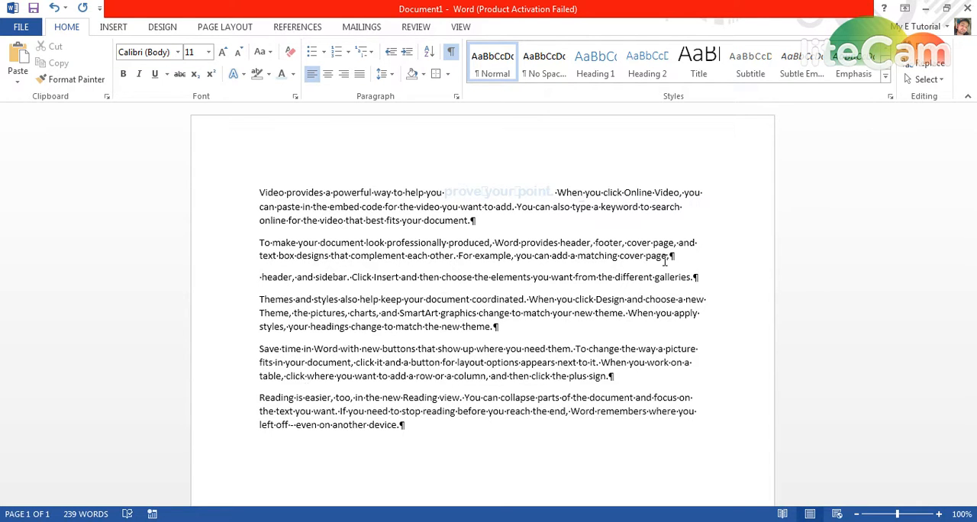
key(ctrl+shift+g)
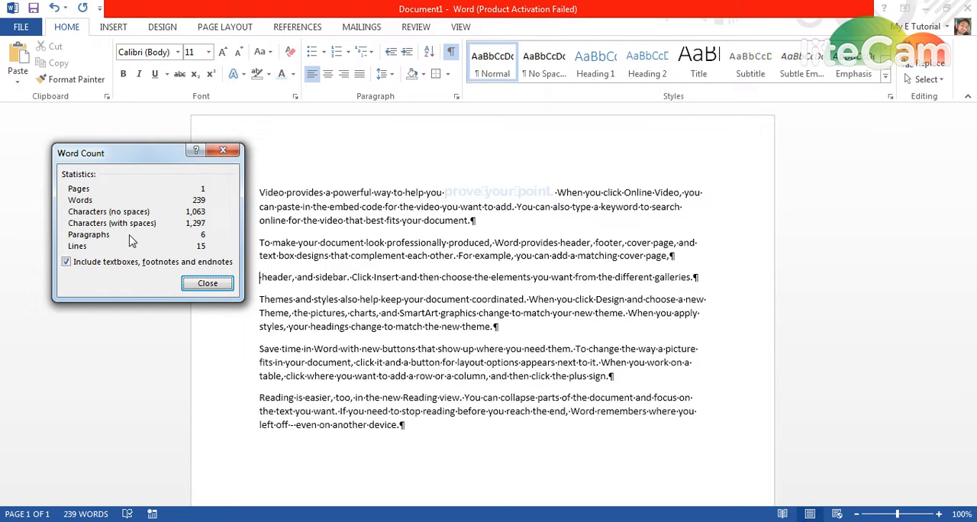
click(201, 285)
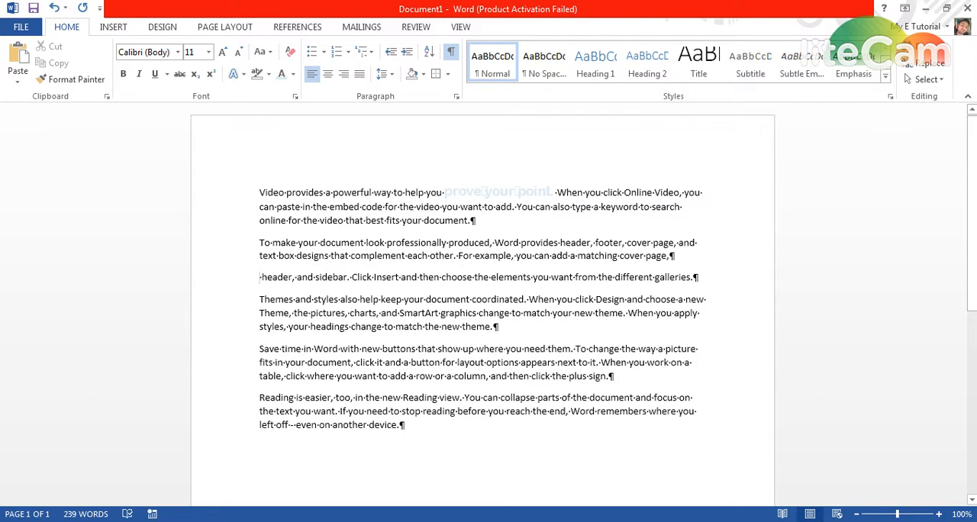
Rejoin the split second paragraph and check the word count statistics again.
key(BackSpace)
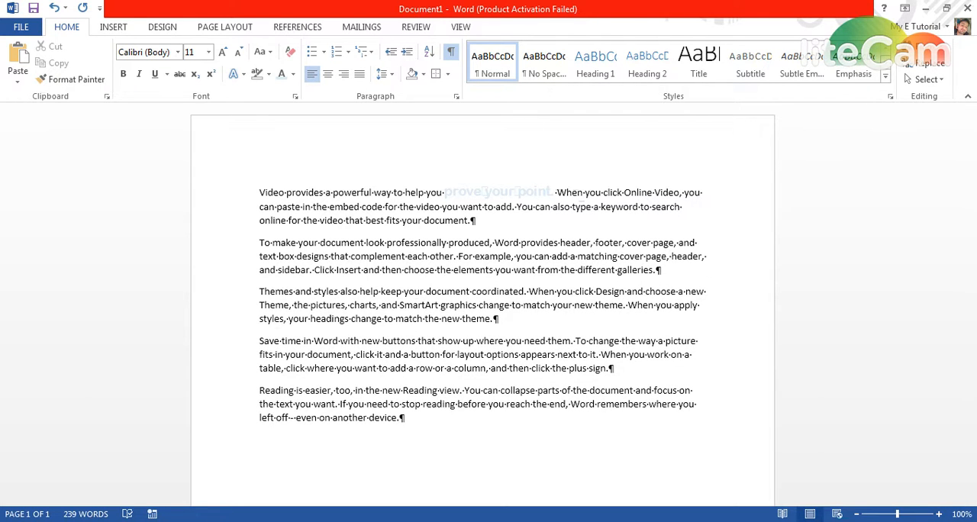
key(ctrl+shift+g)
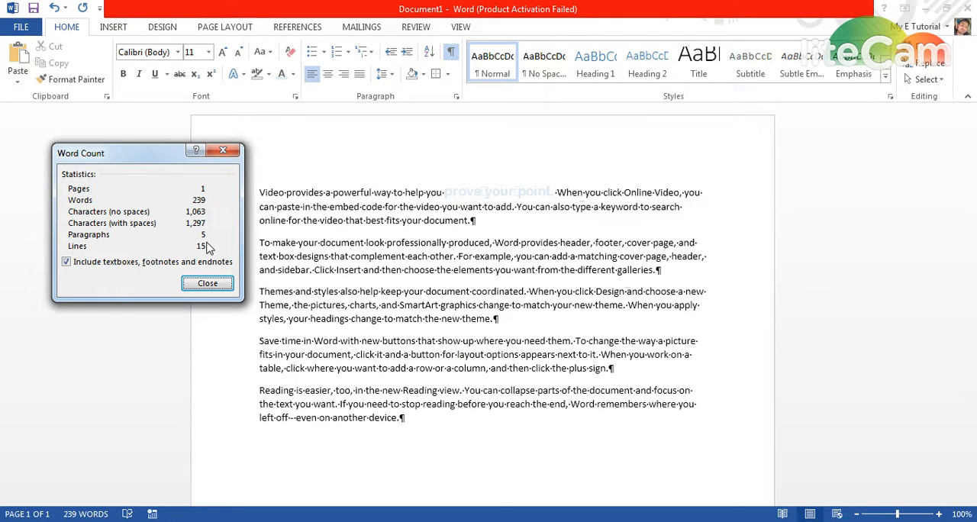
click(207, 284)
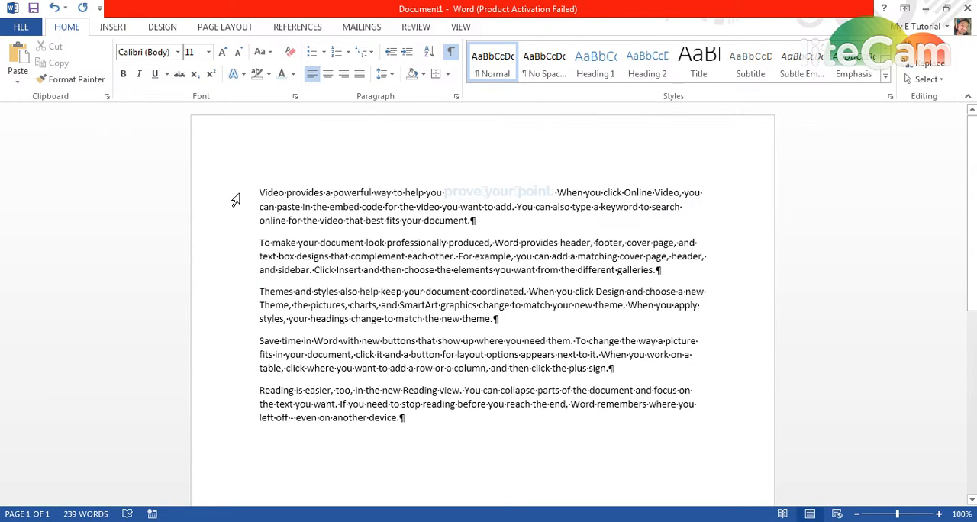
Open the full font settings for the first paragraph and choose the Agency FB font after previewing other fonts.
drag(233, 197, 223, 240)
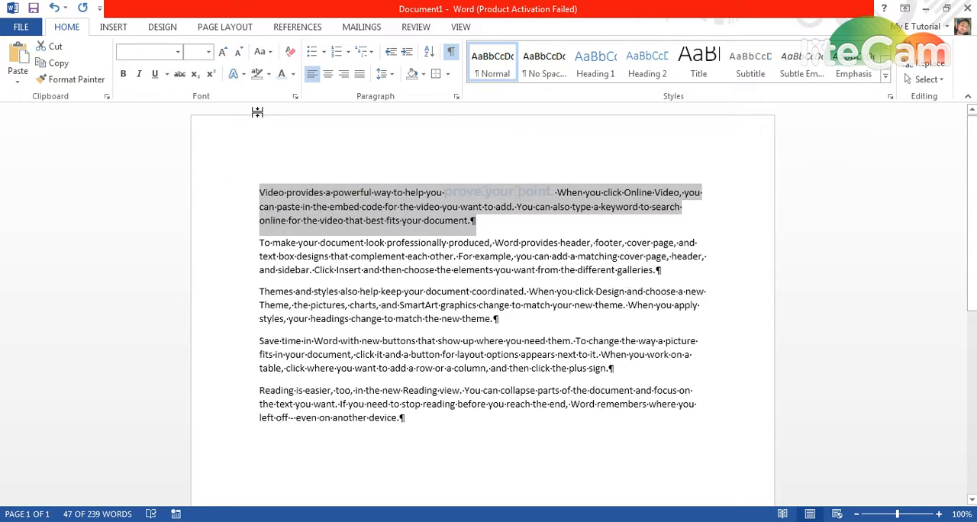
click(295, 97)
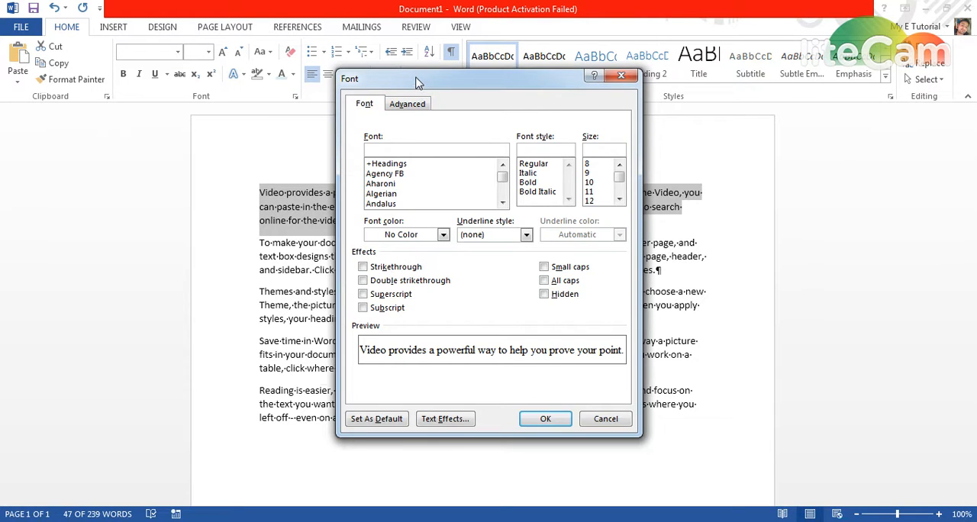
drag(415, 77, 496, 58)
click(471, 151)
click(465, 171)
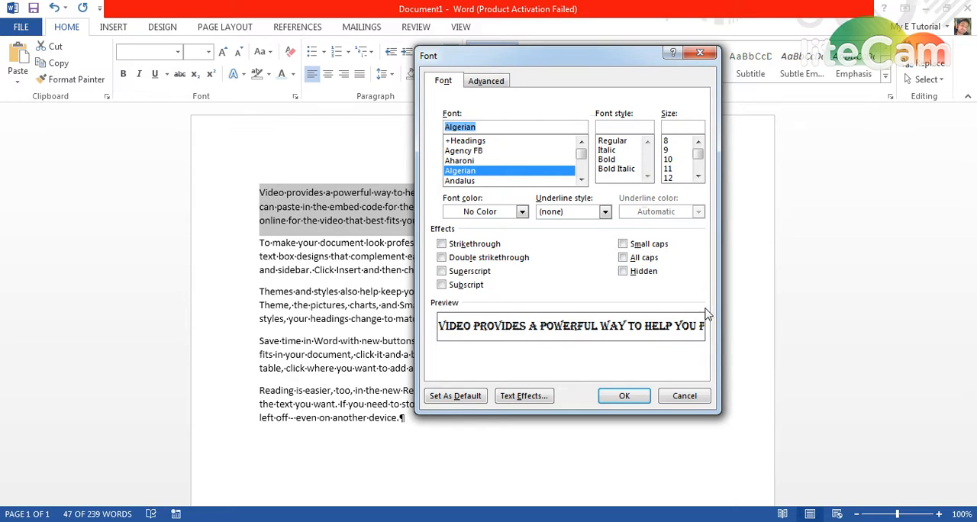
scroll(481, 177, up, 2)
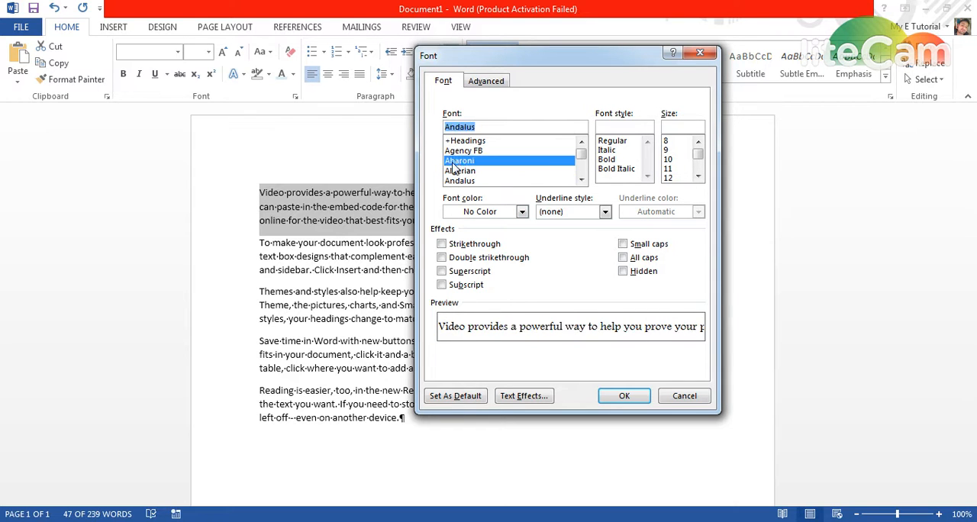
Preview the Italic and Bold font styles for the first paragraph and settle on Regular.
click(620, 150)
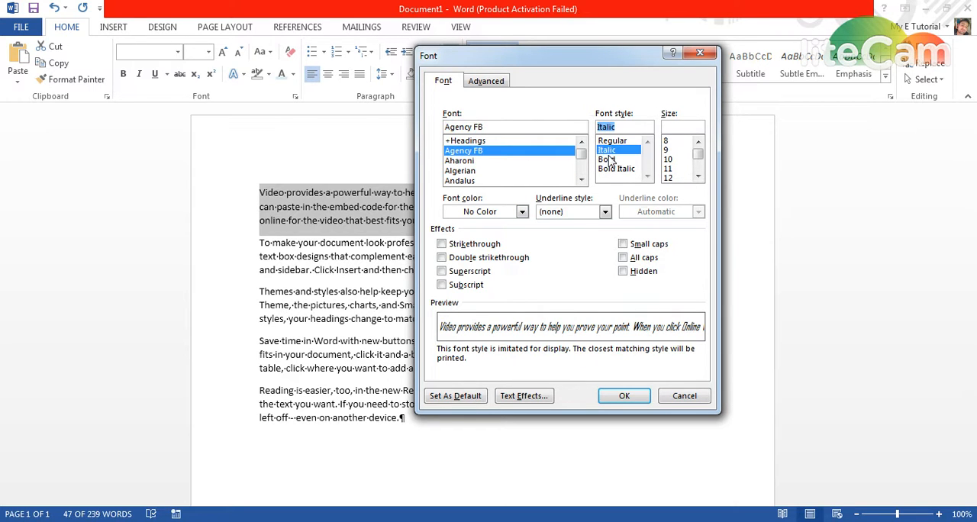
click(611, 158)
click(609, 152)
click(609, 144)
drag(698, 155, 697, 156)
Preview the Strikethrough, Double strikethrough, Superscript and Subscript effects on the first paragraph's text.
click(443, 244)
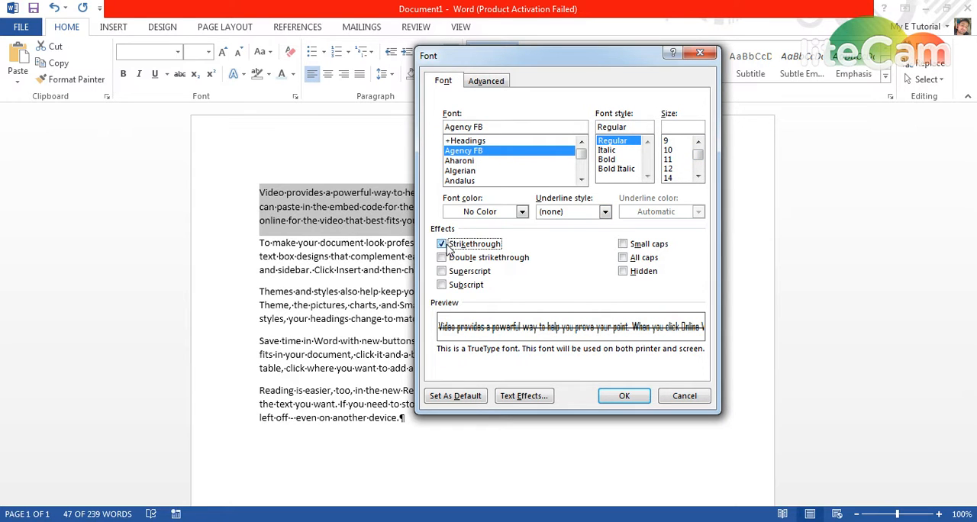
click(446, 245)
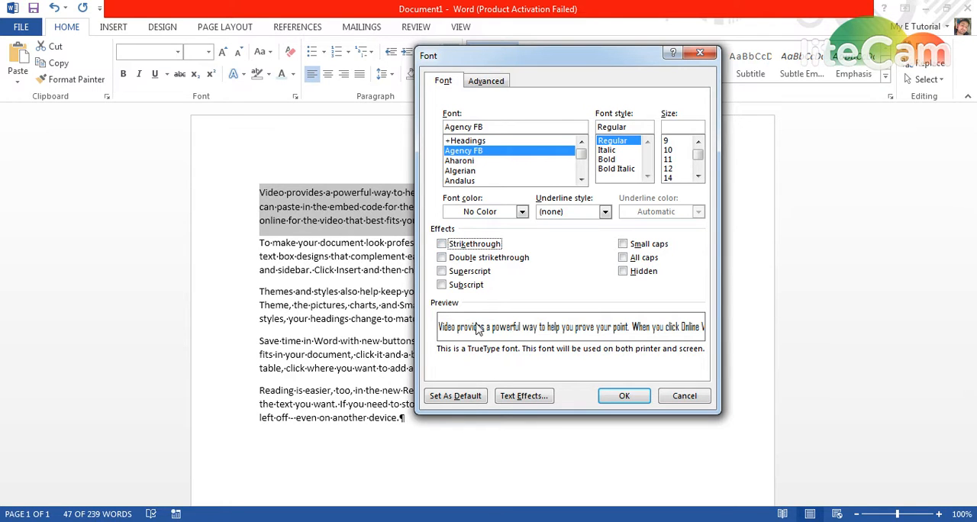
click(441, 245)
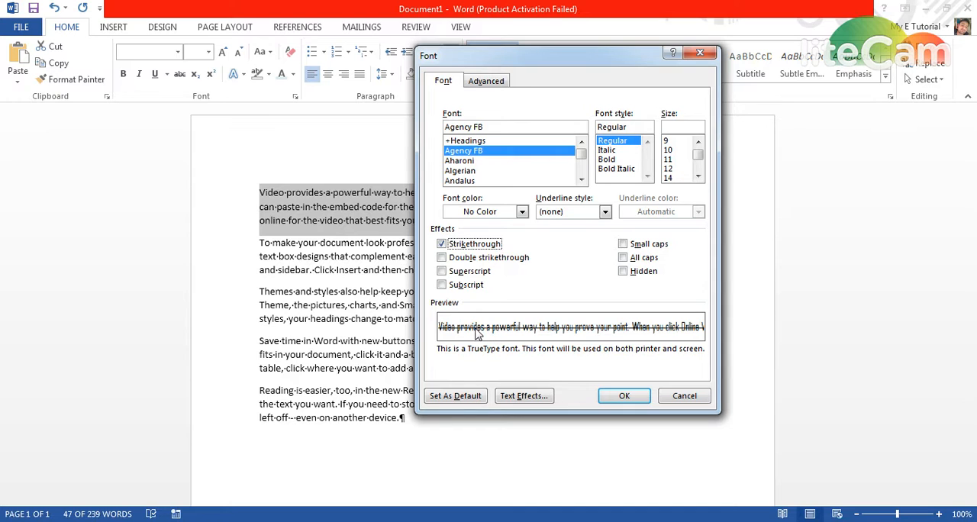
click(442, 258)
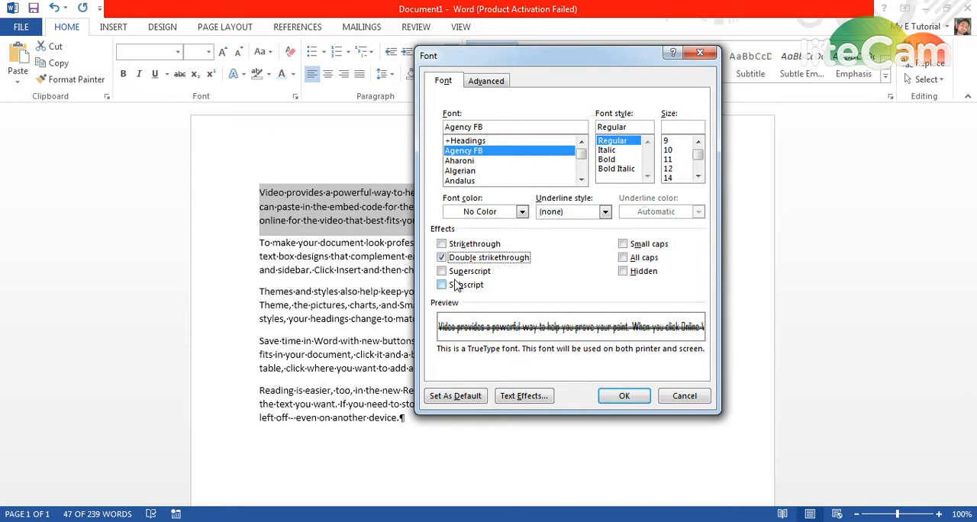
click(442, 271)
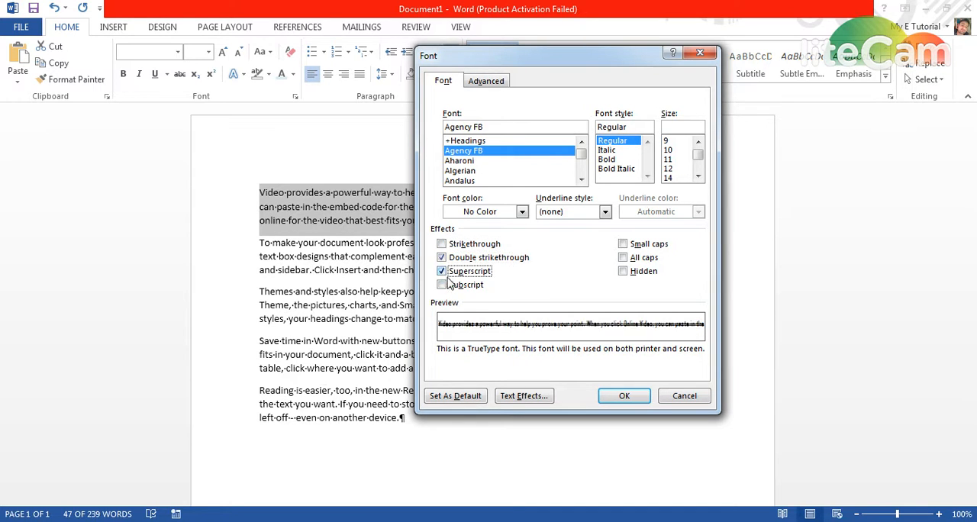
click(442, 284)
click(442, 271)
click(442, 285)
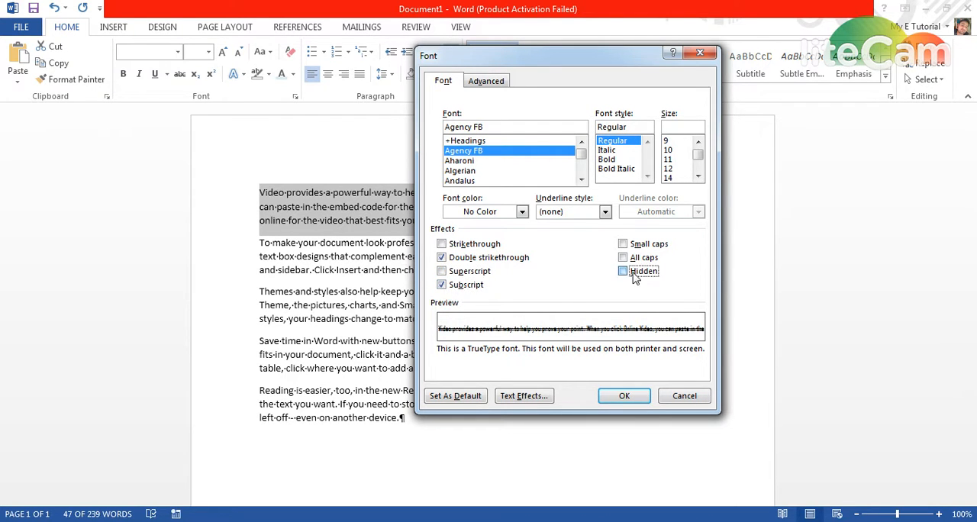
Turn the All caps and Small caps effects on and off again to preview them.
click(623, 258)
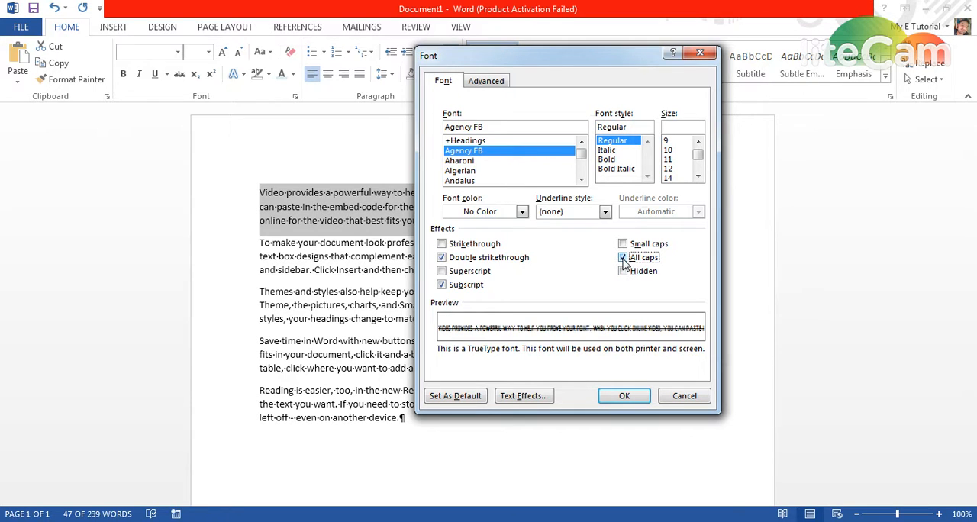
click(623, 258)
click(623, 244)
click(623, 245)
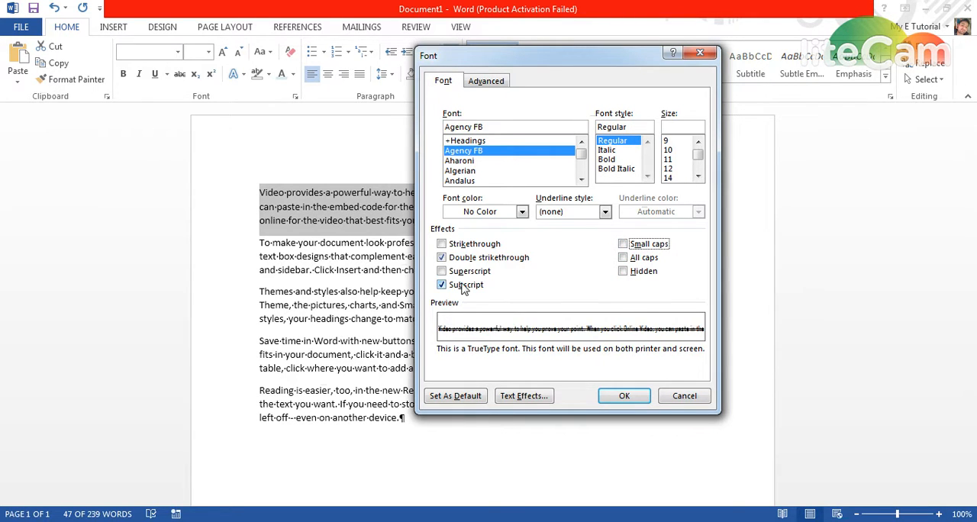
Clear the Subscript and Double strikethrough effects and apply the font settings to the first paragraph.
click(451, 287)
click(442, 257)
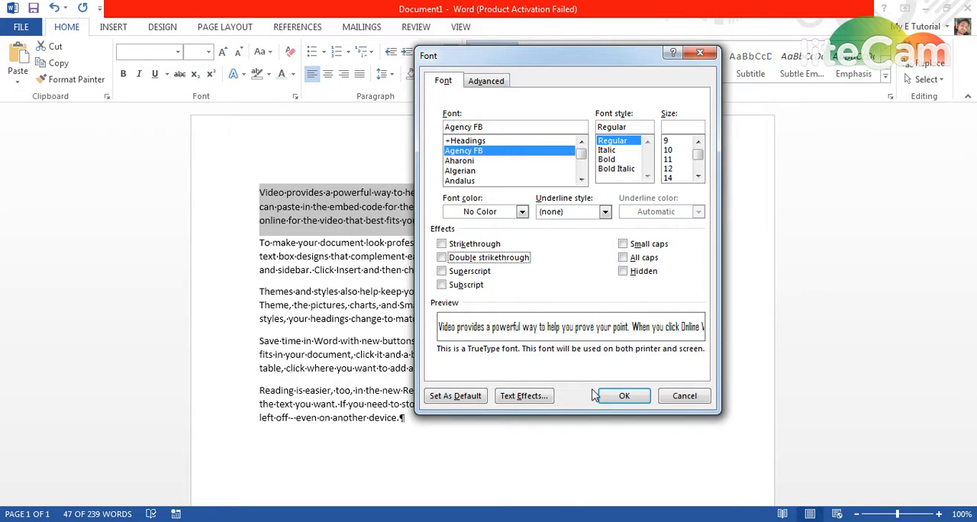
click(625, 394)
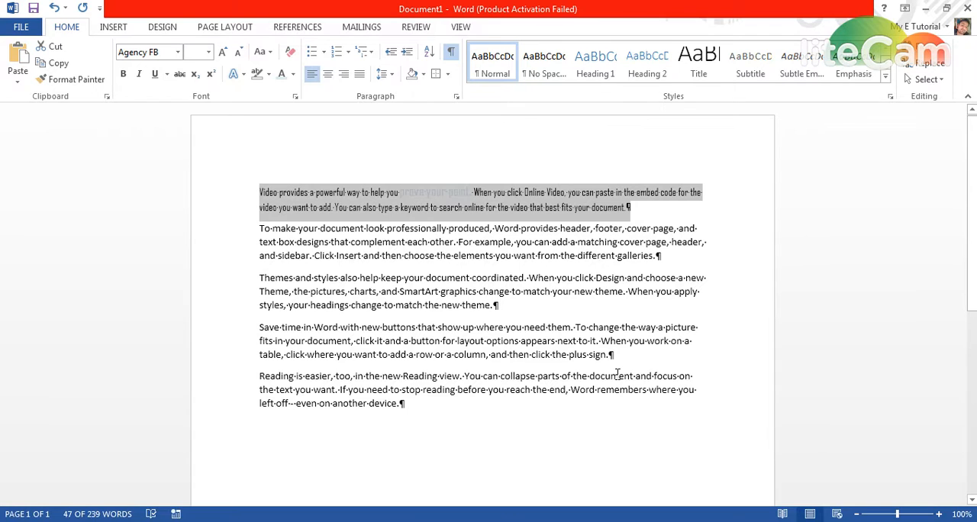